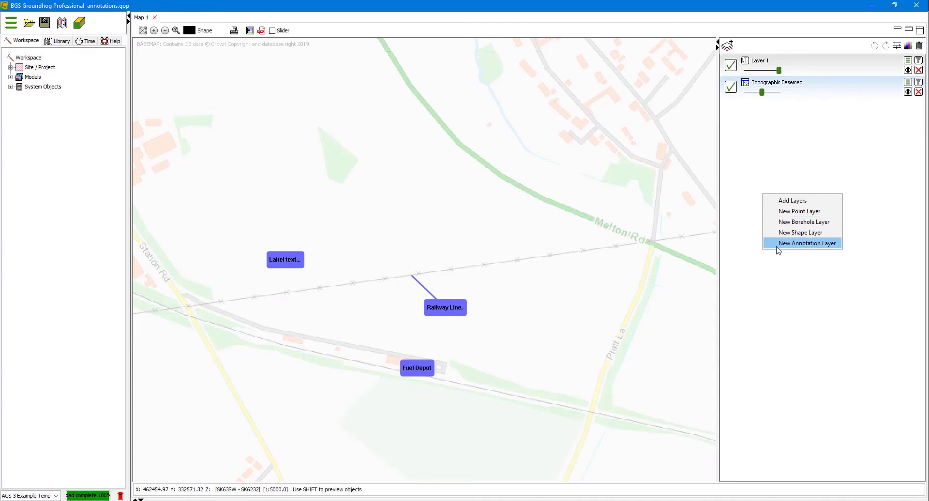
- Create a new annotation layer named Pathways on the map
{"action": "left_click", "coordinate": [777, 246]}
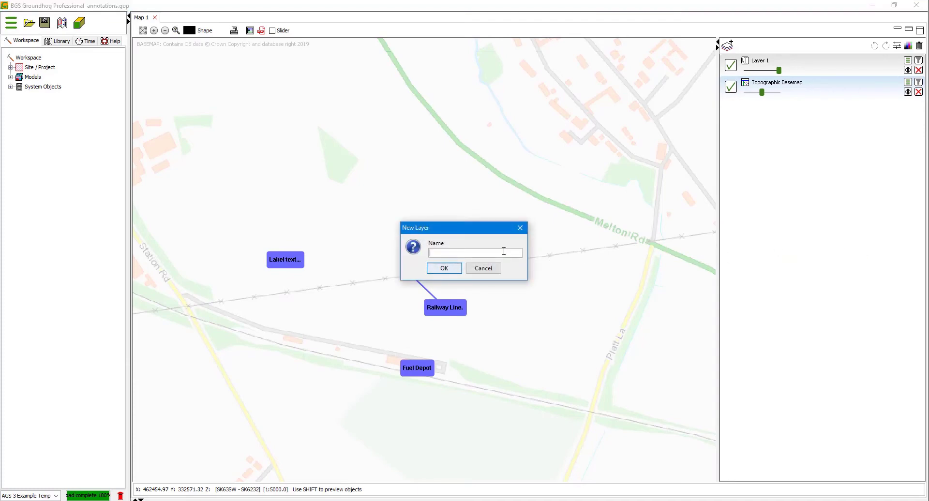
{"action": "type", "text": "Pathways"}
{"action": "key", "text": "Return"}
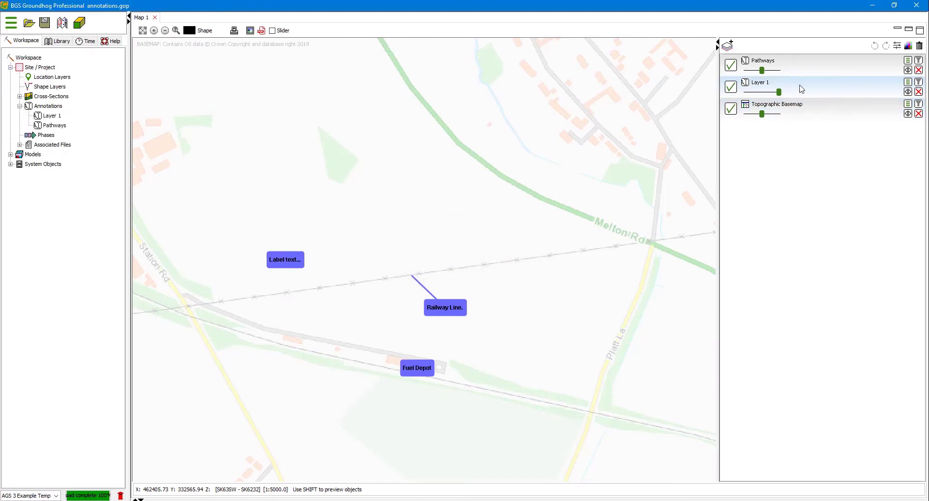
- Place two arrow annotations on the Pathways layer, one below the Label text annotation and one west of the Fuel Depot label
{"action": "left_click", "coordinate": [777, 63]}
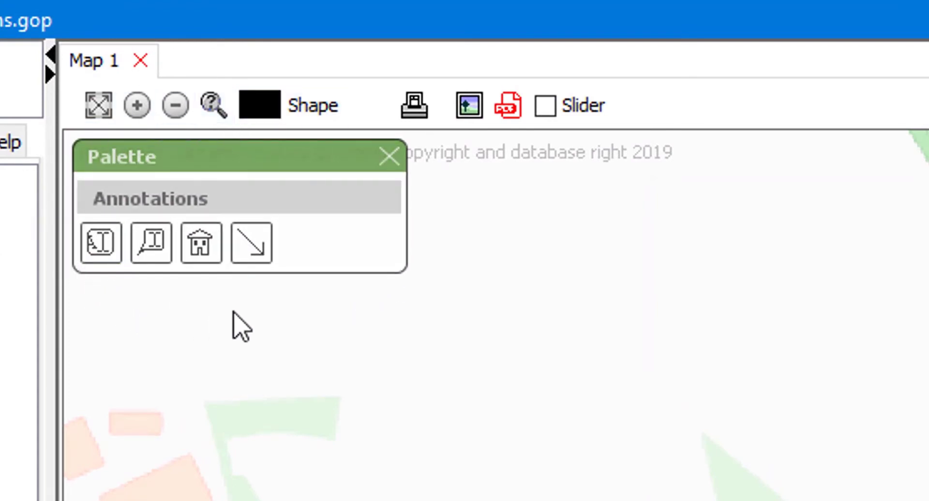
{"action": "left_click", "coordinate": [254, 247]}
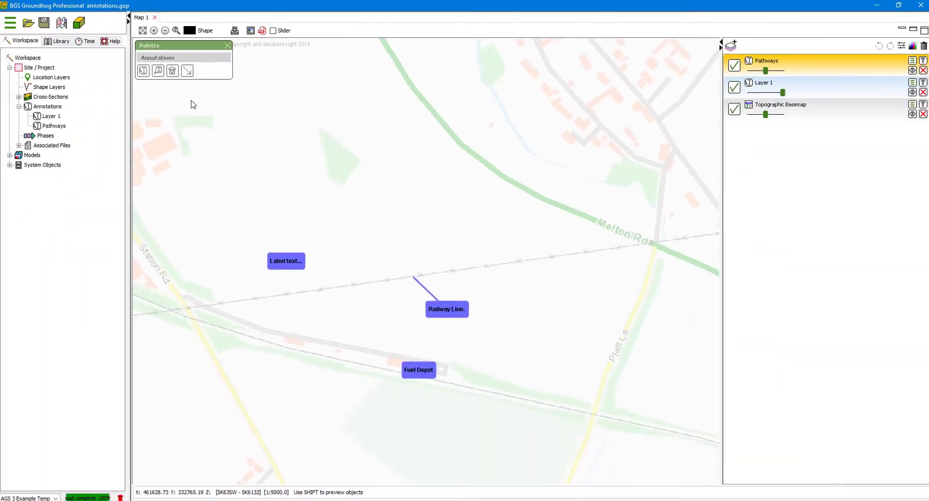
{"action": "left_click", "coordinate": [187, 71]}
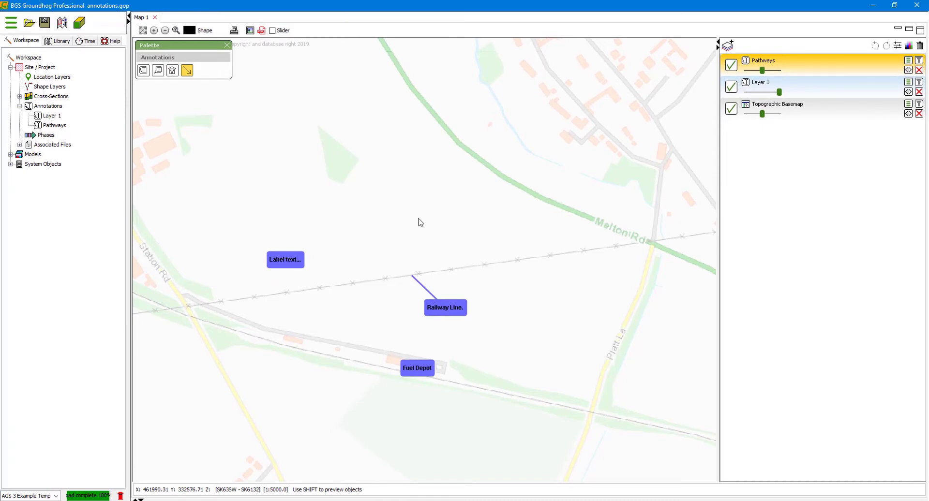
{"action": "left_click", "coordinate": [364, 295]}
{"action": "left_click", "coordinate": [355, 360]}
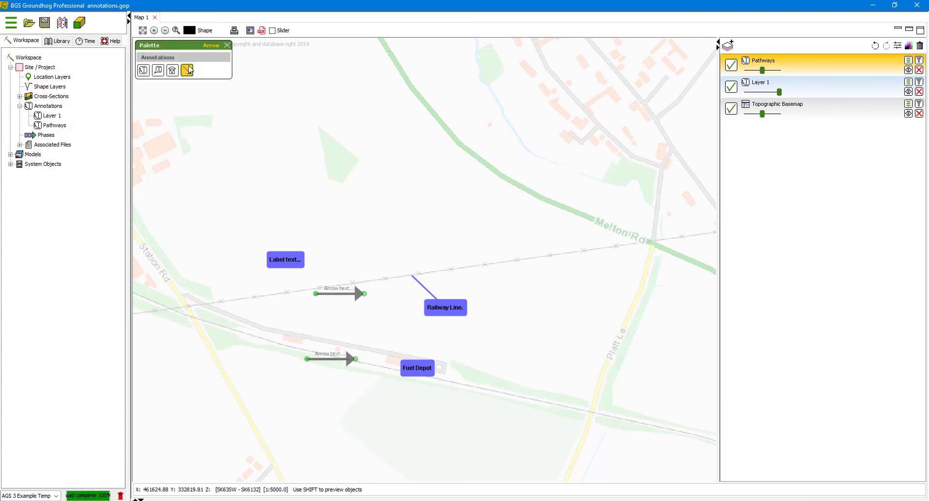
{"action": "left_click", "coordinate": [187, 71]}
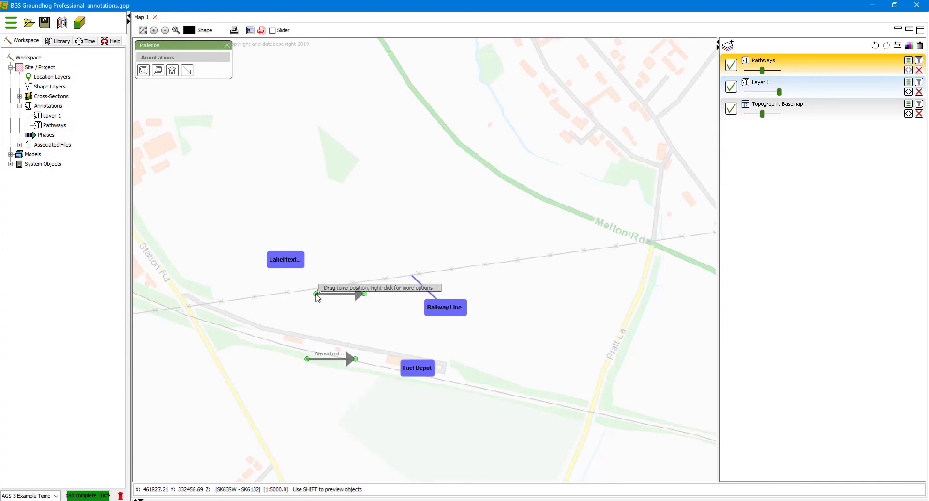
- Lengthen the upper arrow slightly eastward, and start the lower arrow just beside the Fuel Depot label, pointing west
{"action": "mouse_move", "coordinate": [317, 297]}
{"action": "left_mouse_down"}
{"action": "mouse_move", "coordinate": [340, 290]}
{"action": "mouse_move", "coordinate": [317, 298]}
{"action": "left_mouse_up"}
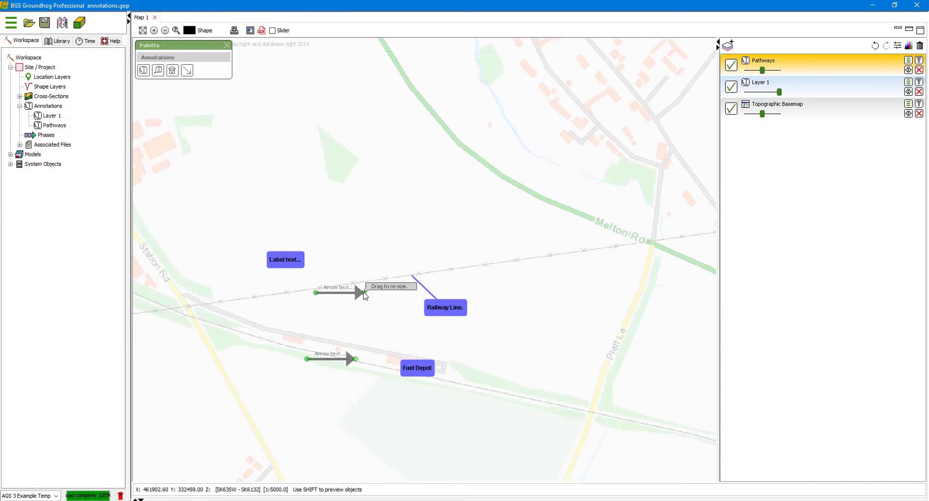
{"action": "left_click_drag", "start_coordinate": [365, 294], "coordinate": [386, 294]}
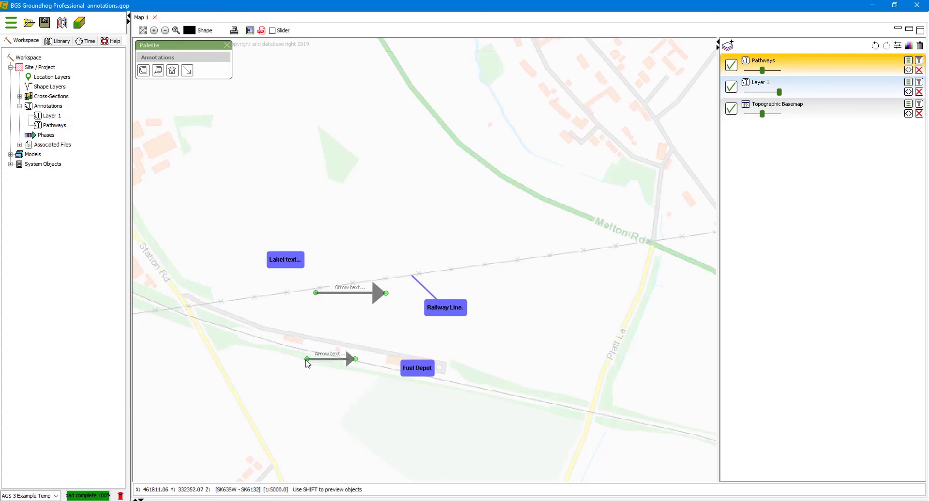
{"action": "left_click_drag", "start_coordinate": [306, 360], "coordinate": [380, 366]}
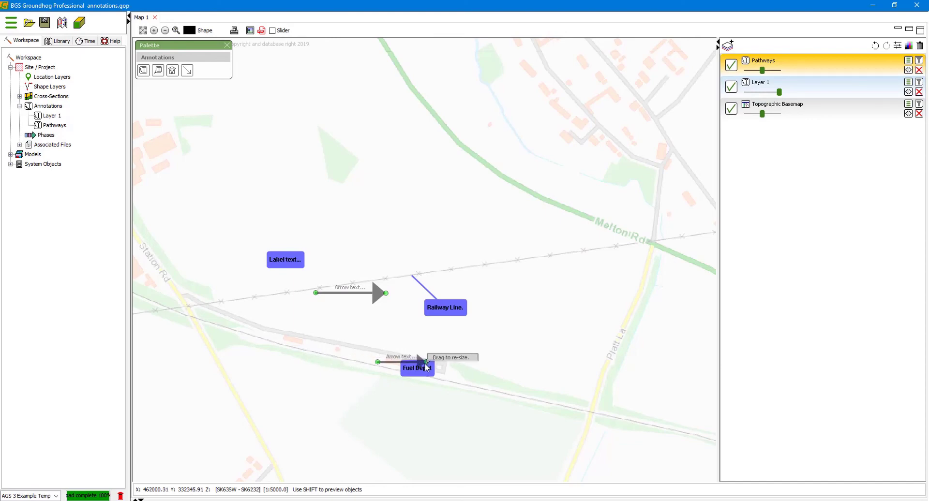
{"action": "left_click_drag", "start_coordinate": [426, 363], "coordinate": [322, 362]}
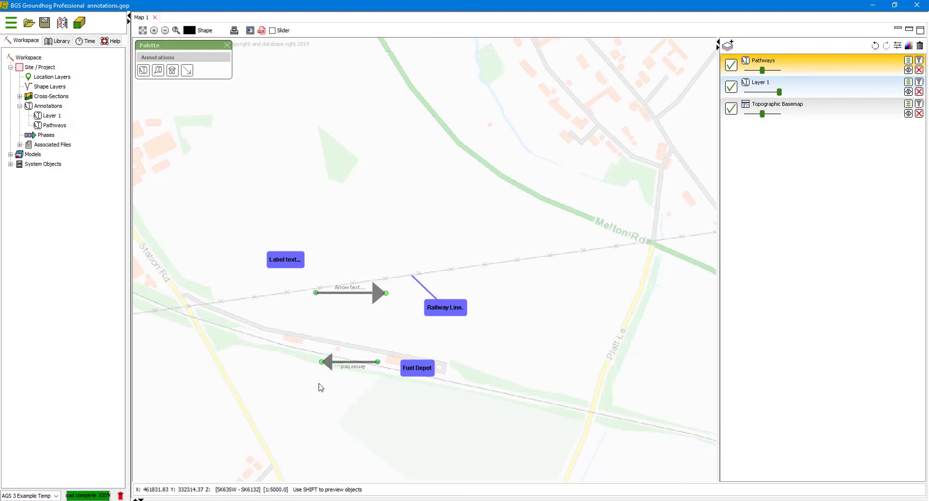
- Set the lower arrow's colour to orange and its text colour to black in its arrow settings
{"action": "right_click", "coordinate": [378, 363]}
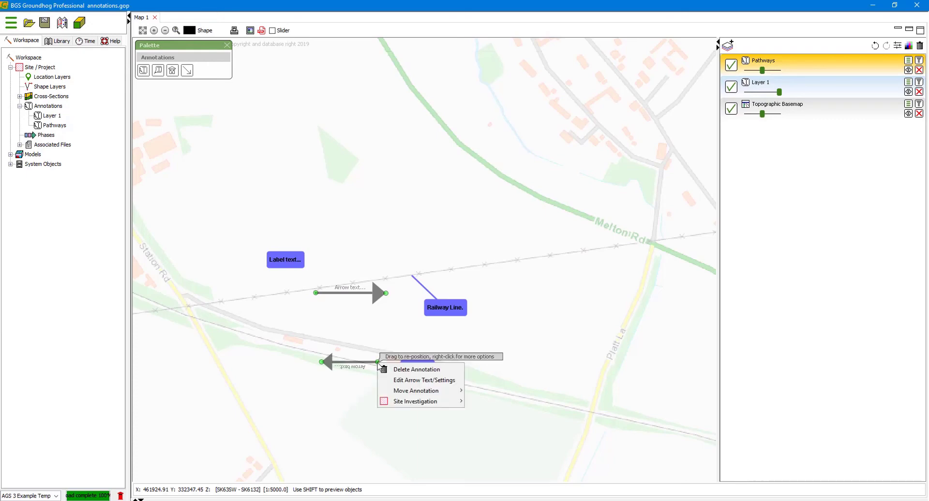
{"action": "left_click", "coordinate": [395, 381]}
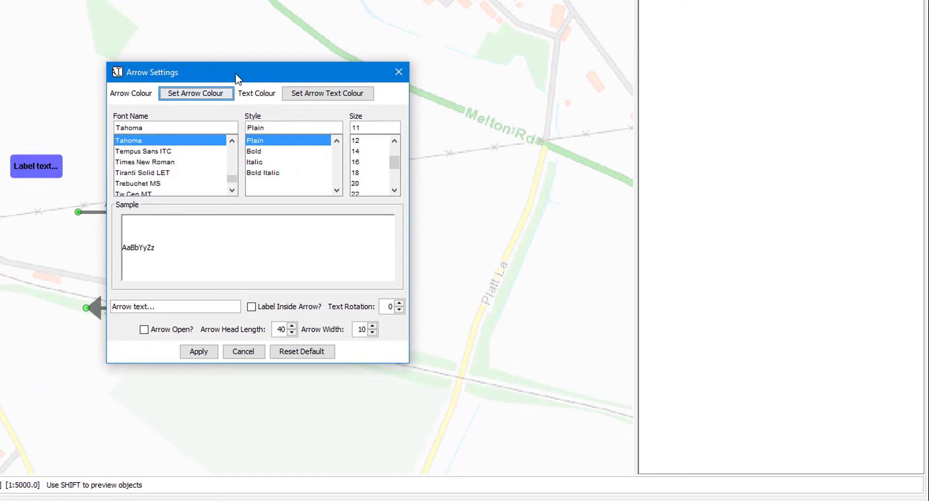
{"action": "left_click", "coordinate": [195, 95]}
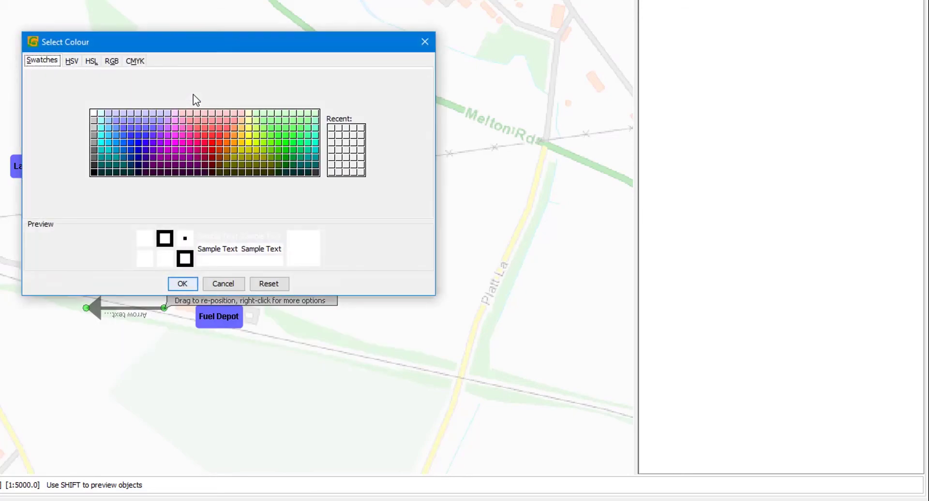
{"action": "left_click", "coordinate": [234, 143]}
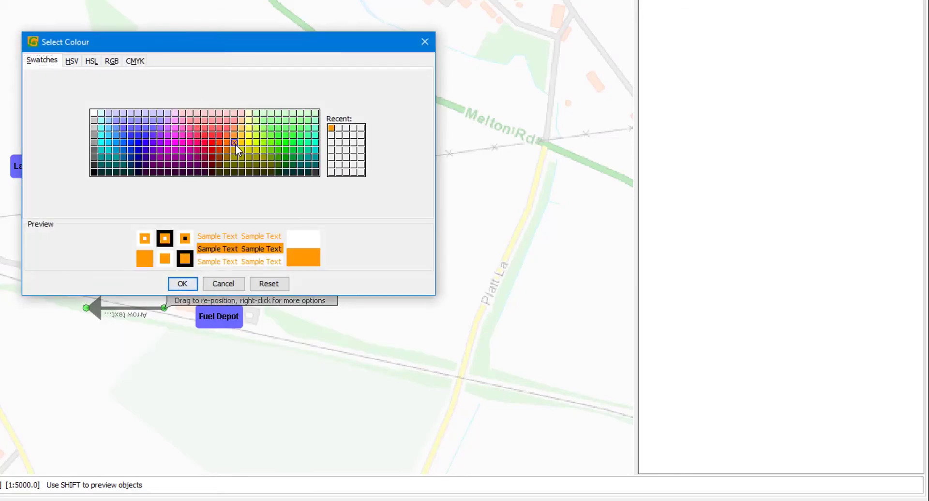
{"action": "left_click", "coordinate": [183, 283]}
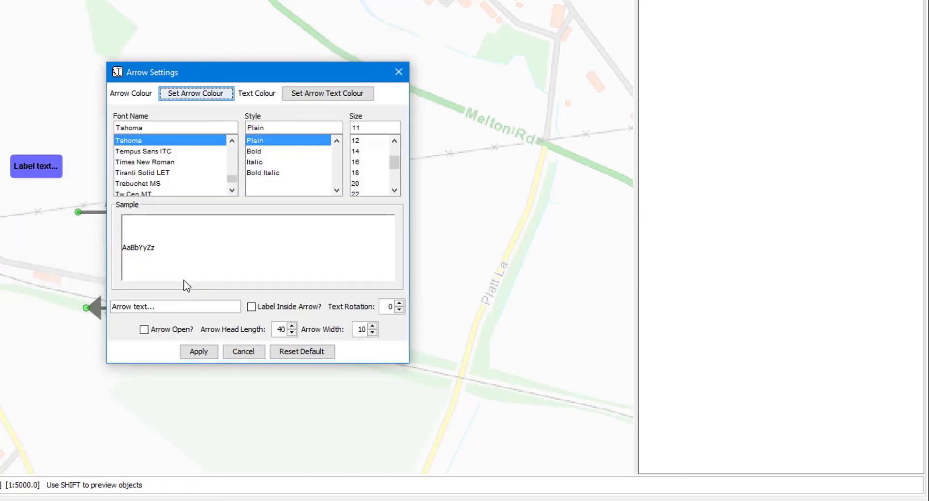
{"action": "left_click", "coordinate": [330, 99]}
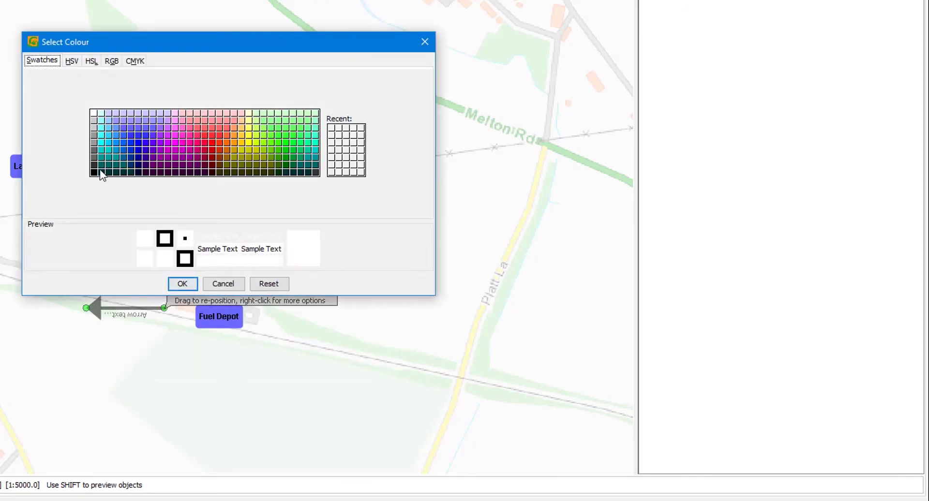
{"action": "left_click", "coordinate": [94, 172]}
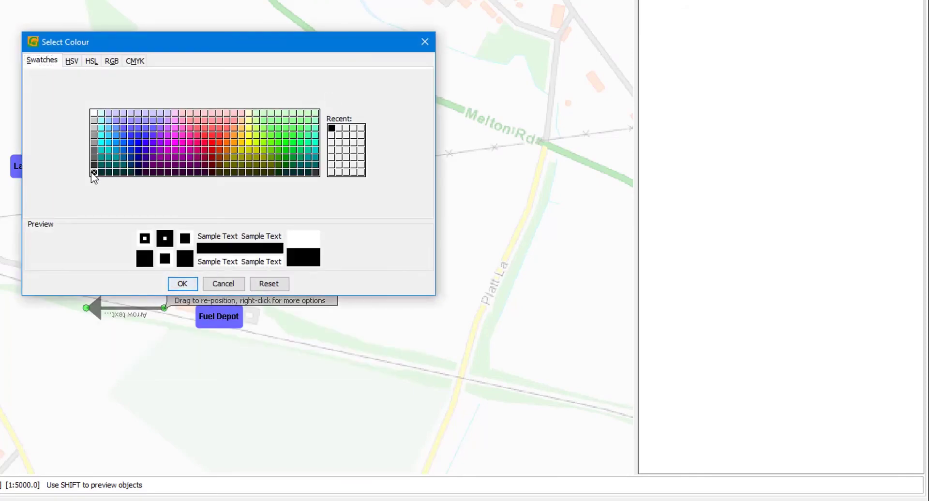
{"action": "left_click", "coordinate": [181, 284]}
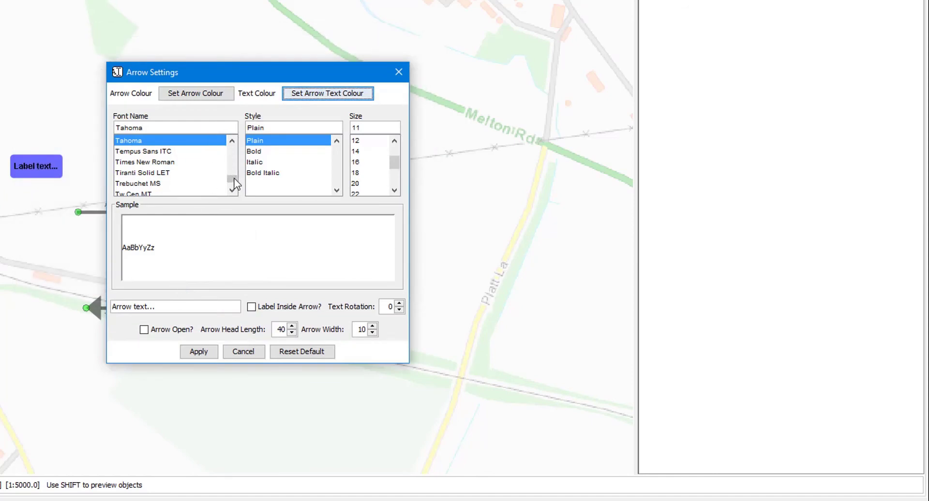
- Set the lower arrow's text font to Arial, Bold, size 12
{"action": "left_click_drag", "start_coordinate": [233, 179], "coordinate": [232, 148]}
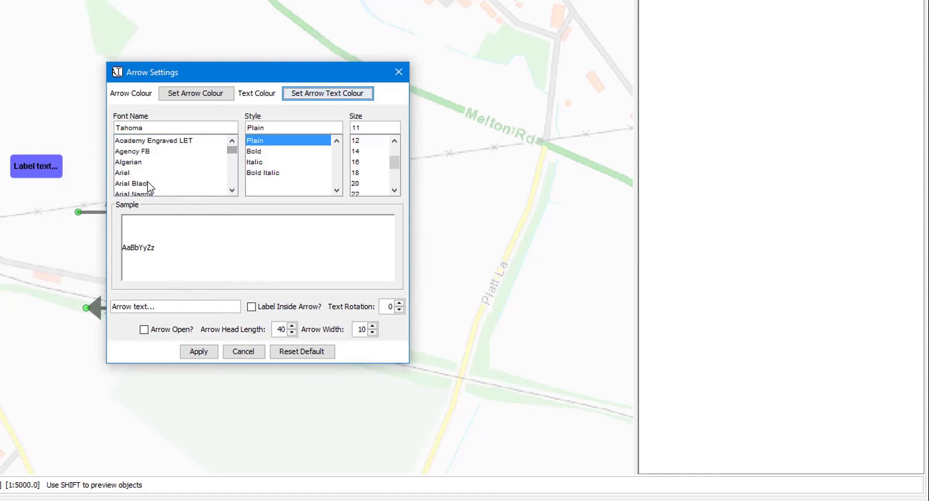
{"action": "left_click", "coordinate": [137, 173]}
{"action": "left_click", "coordinate": [254, 151]}
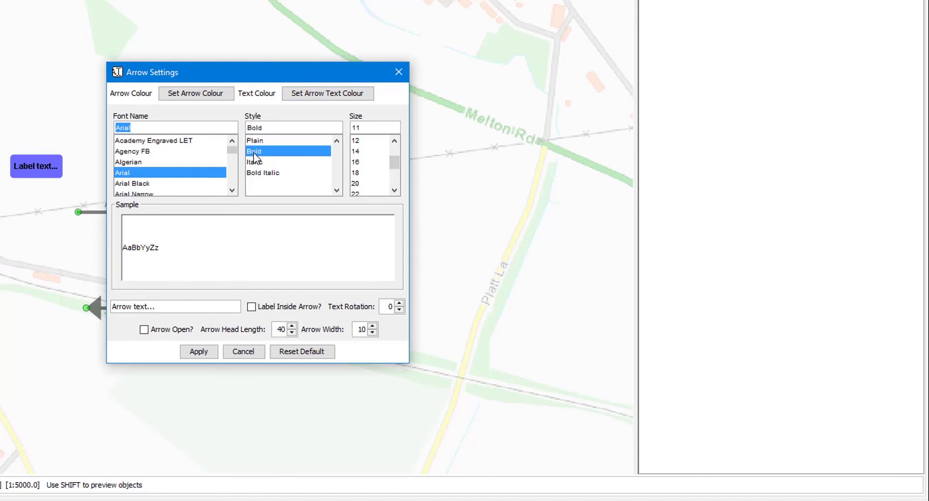
{"action": "left_click", "coordinate": [366, 141]}
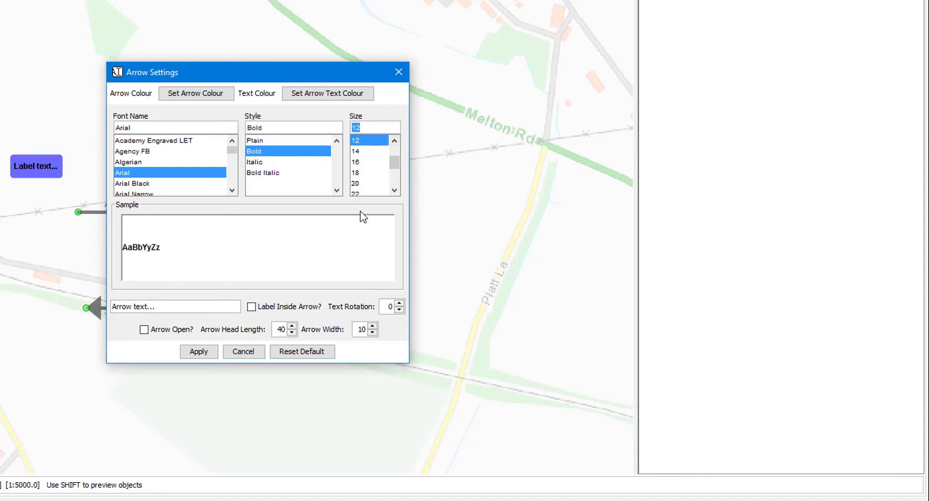
- Label the lower arrow "Vapours", place the label inside the arrow and set the text rotation to 180
{"action": "left_click", "coordinate": [170, 306]}
{"action": "left_click_drag", "start_coordinate": [111, 315], "coordinate": [112, 299]}
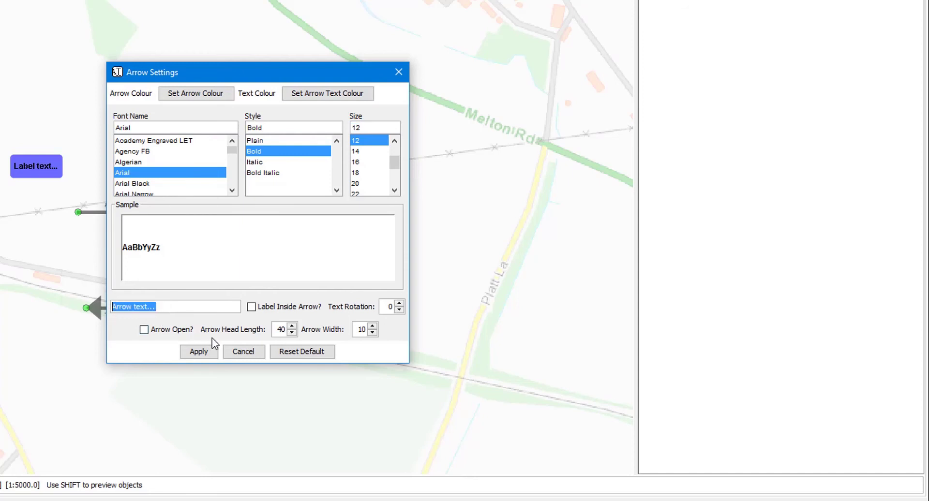
{"action": "type", "text": "Vapours"}
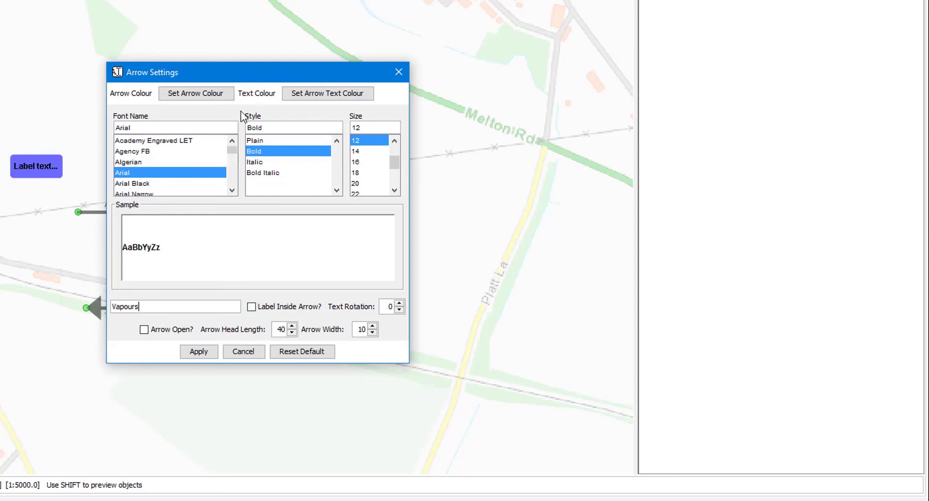
{"action": "left_click_drag", "start_coordinate": [247, 74], "coordinate": [394, 73]}
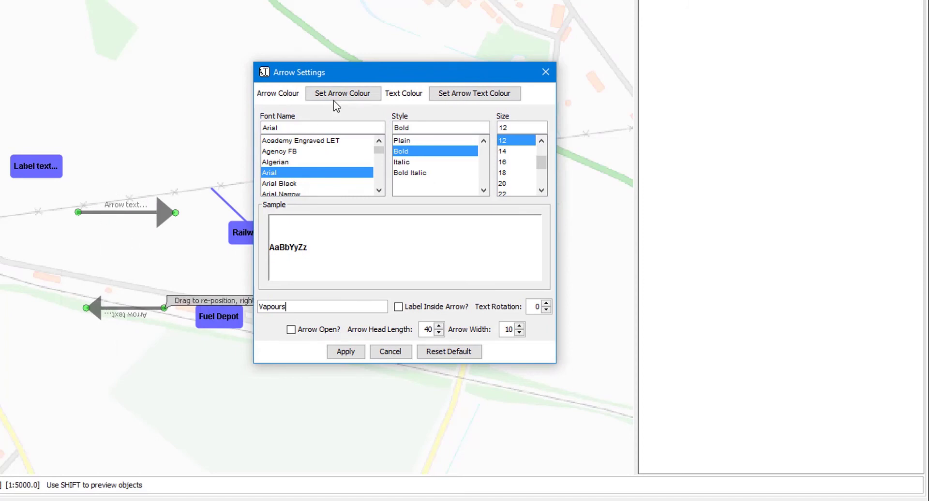
{"action": "left_click_drag", "start_coordinate": [357, 77], "coordinate": [231, 63]}
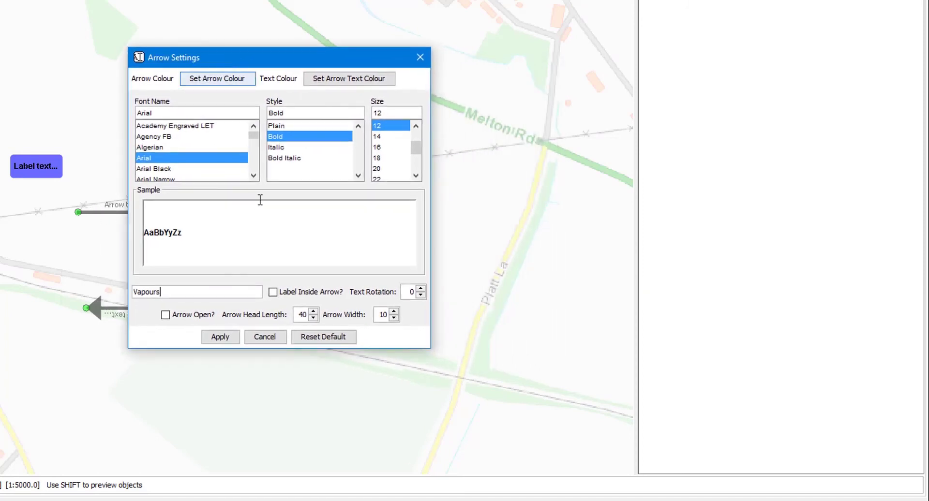
{"action": "left_click", "coordinate": [273, 292]}
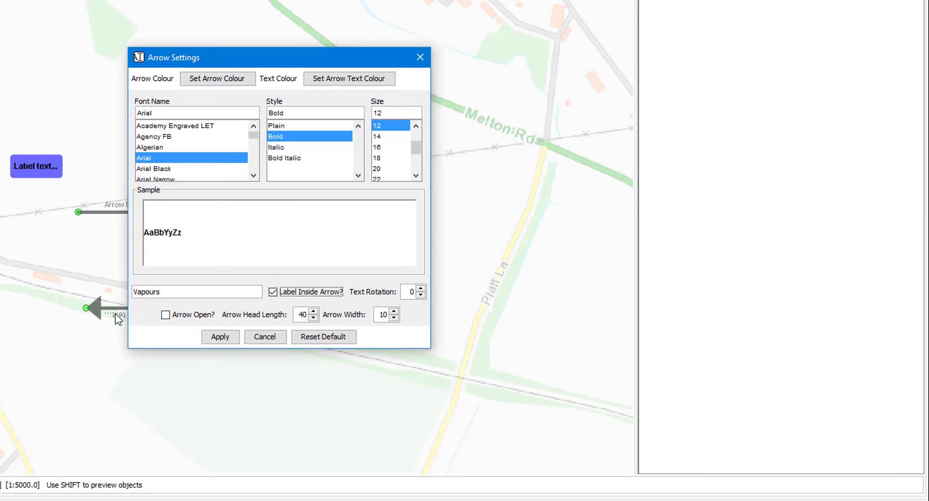
{"action": "left_click", "coordinate": [406, 291]}
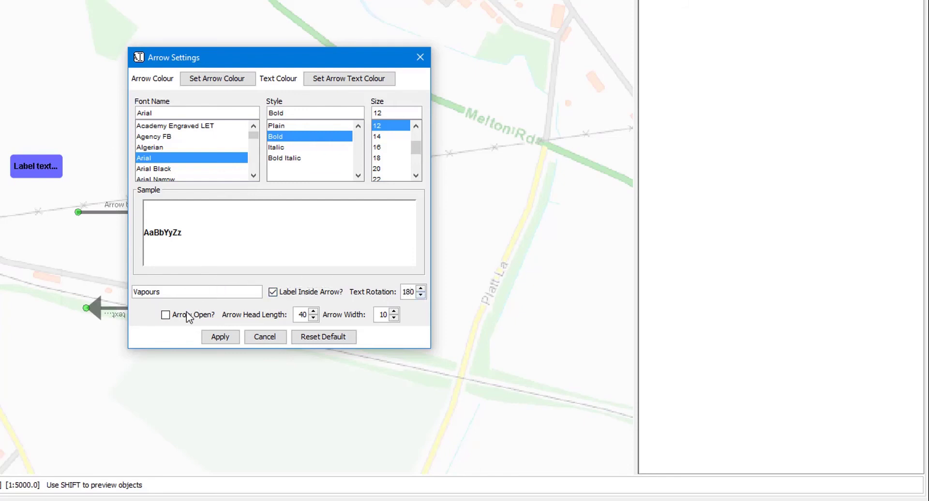
- Increase the Vapours arrow's head length and width, apply the settings, and stretch its tip slightly further west
{"action": "double_click", "coordinate": [301, 314]}
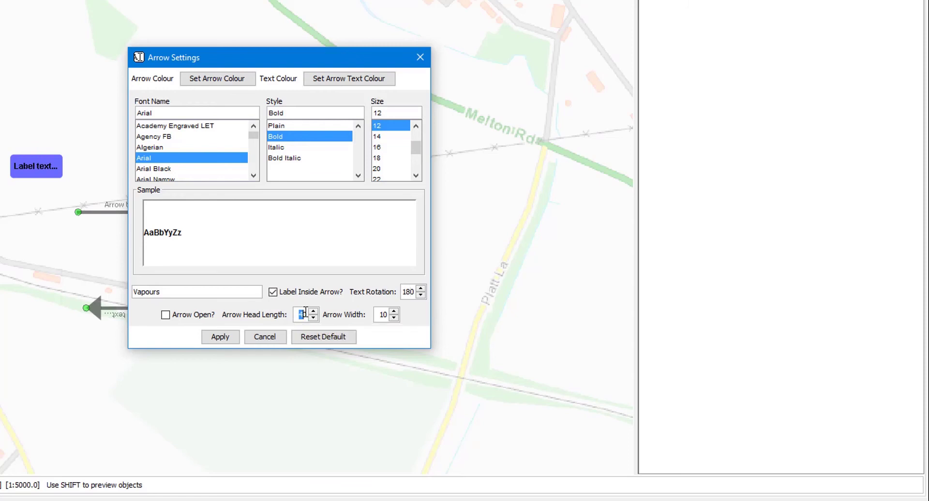
{"action": "type", "text": "800"}
{"action": "double_click", "coordinate": [386, 314]}
{"action": "type", "text": "3"}
{"action": "left_click", "coordinate": [226, 338]}
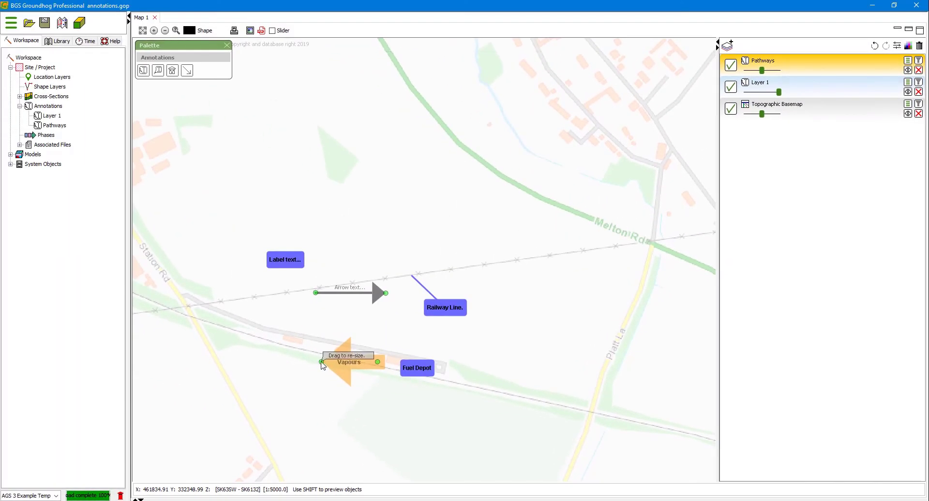
{"action": "left_click_drag", "start_coordinate": [322, 363], "coordinate": [306, 386]}
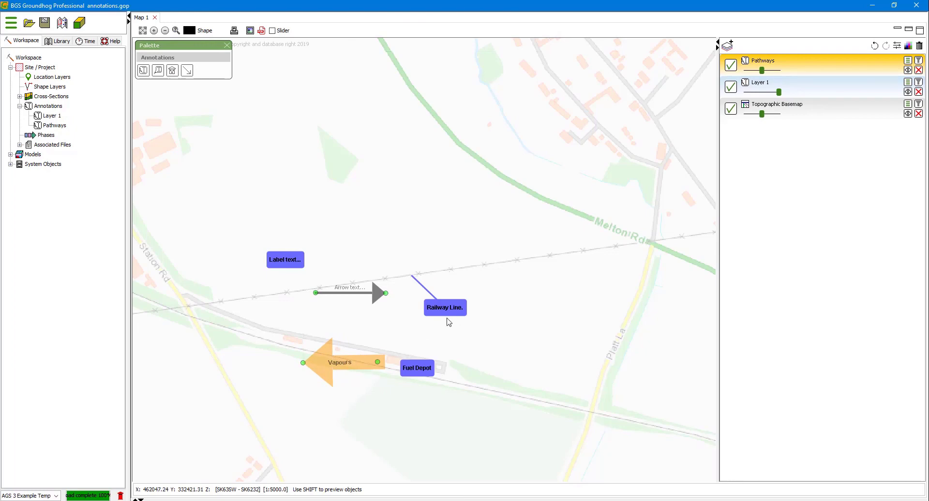
- Set the Pathways layer's general arrow colour to cyan and apply the layer settings
{"action": "left_click", "coordinate": [907, 61]}
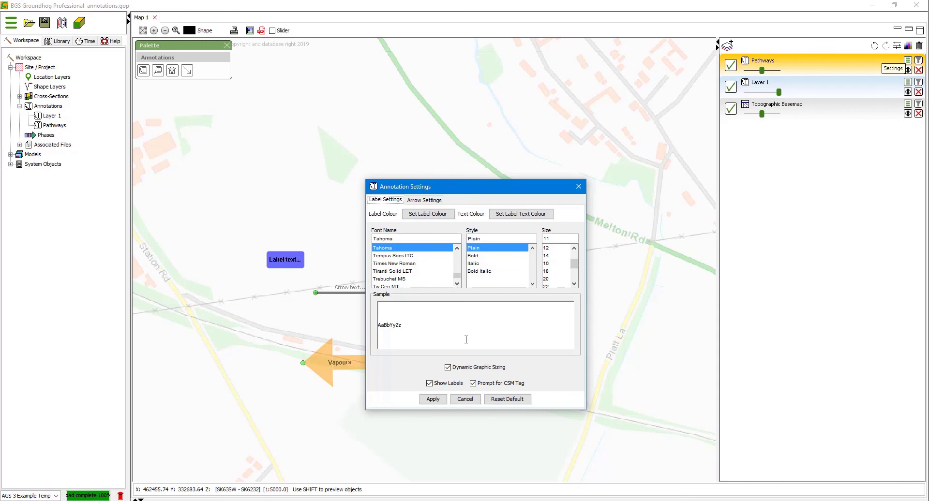
{"action": "left_click", "coordinate": [424, 201]}
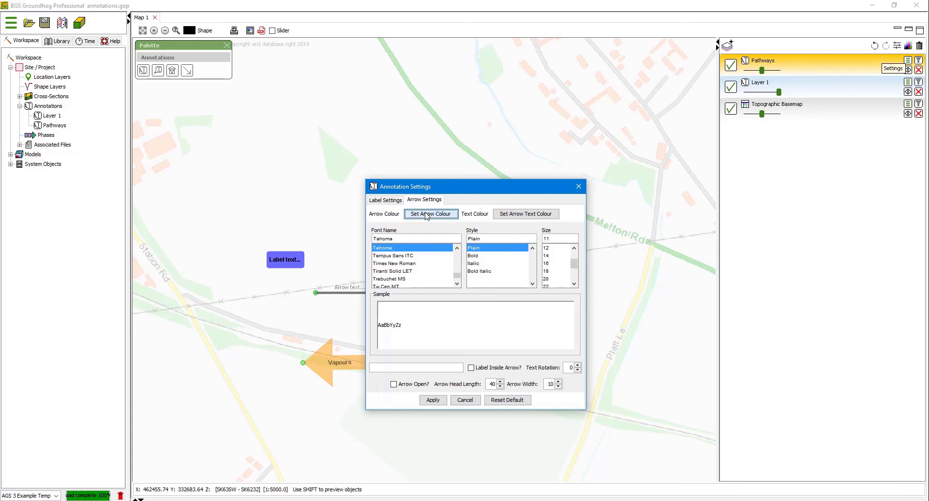
{"action": "left_click", "coordinate": [427, 216]}
{"action": "left_click", "coordinate": [437, 244]}
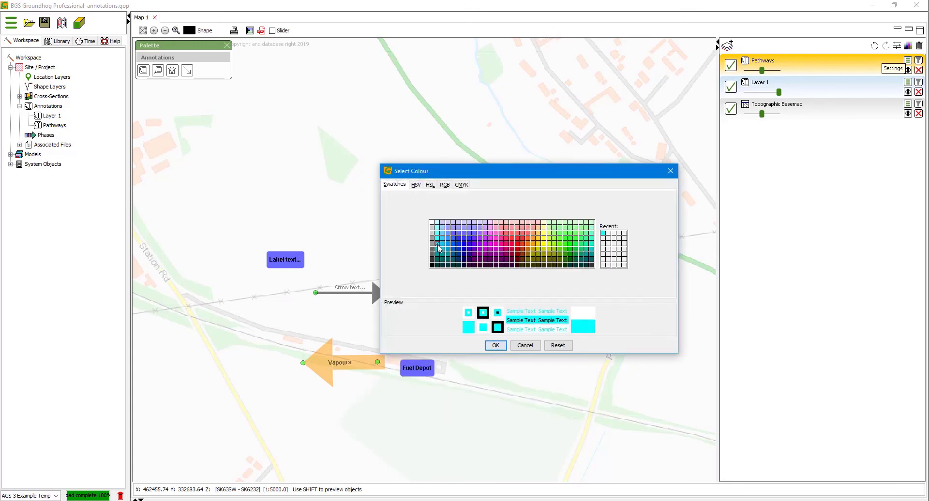
{"action": "left_click", "coordinate": [496, 347]}
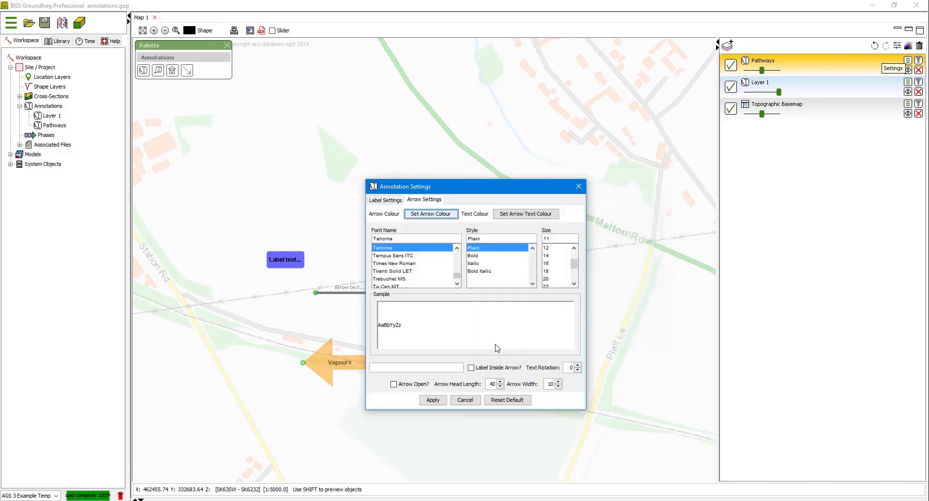
{"action": "left_click", "coordinate": [438, 403]}
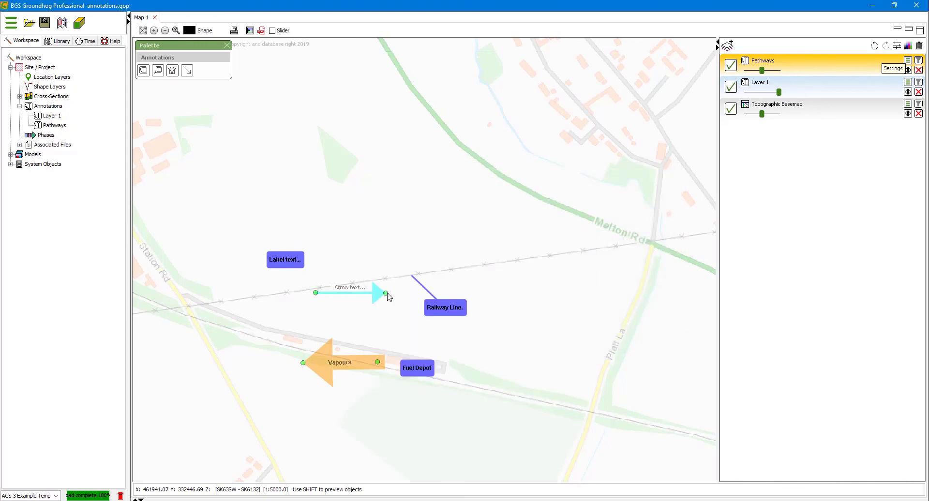